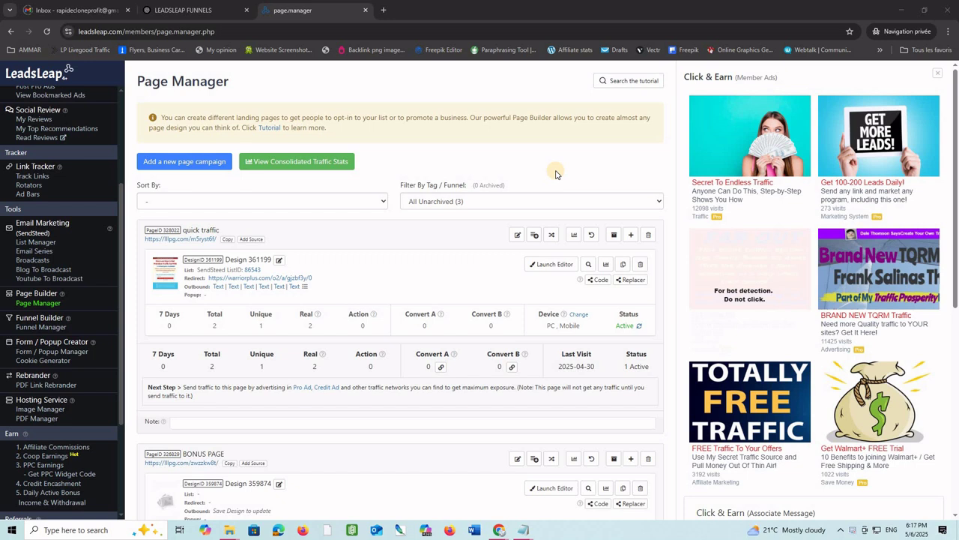
Add a new page campaign named "example" in the Page Manager
left_click(45, 305)
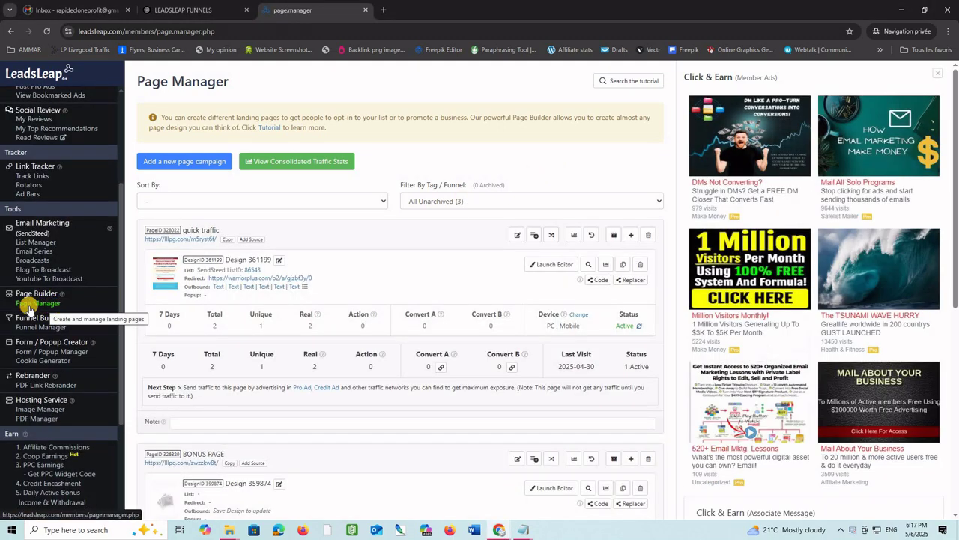
left_click(183, 162)
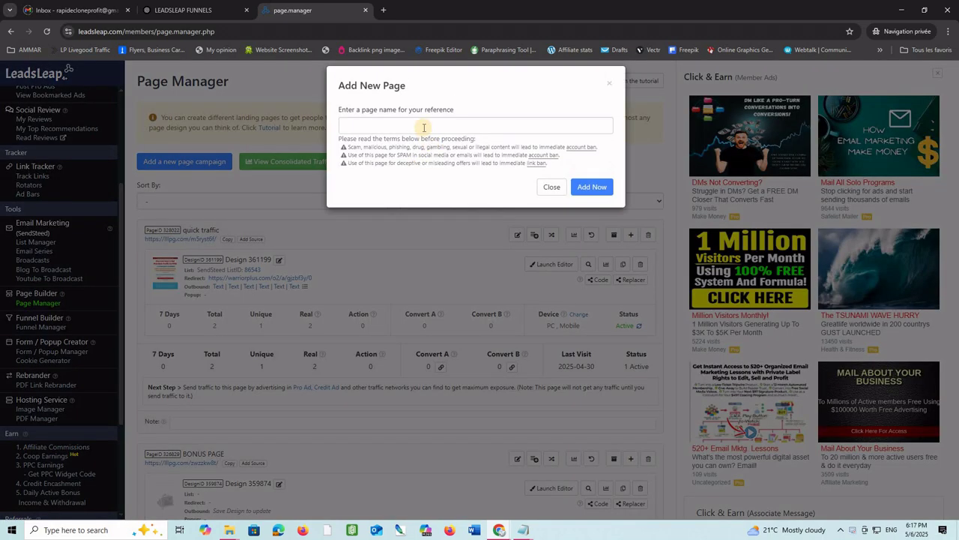
left_click(423, 126)
type("example")
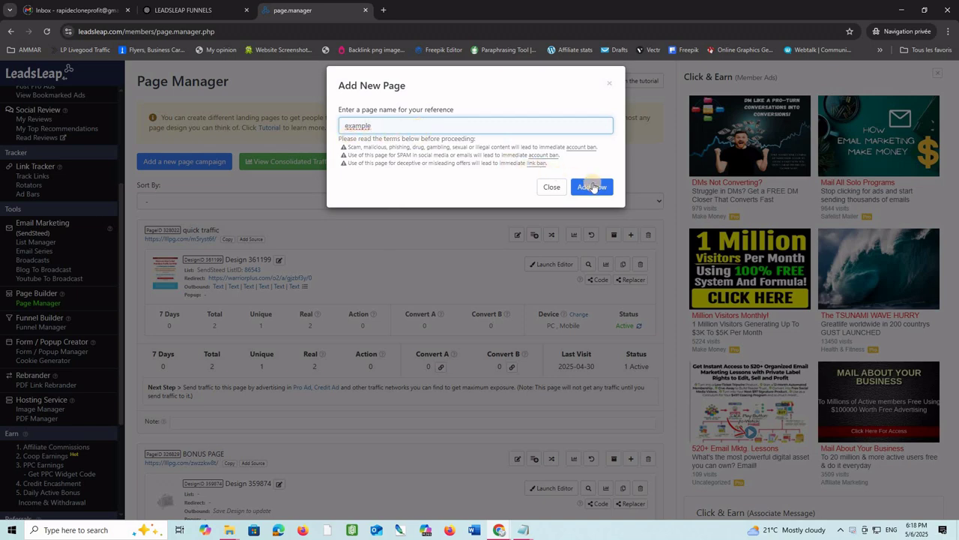
left_click(592, 187)
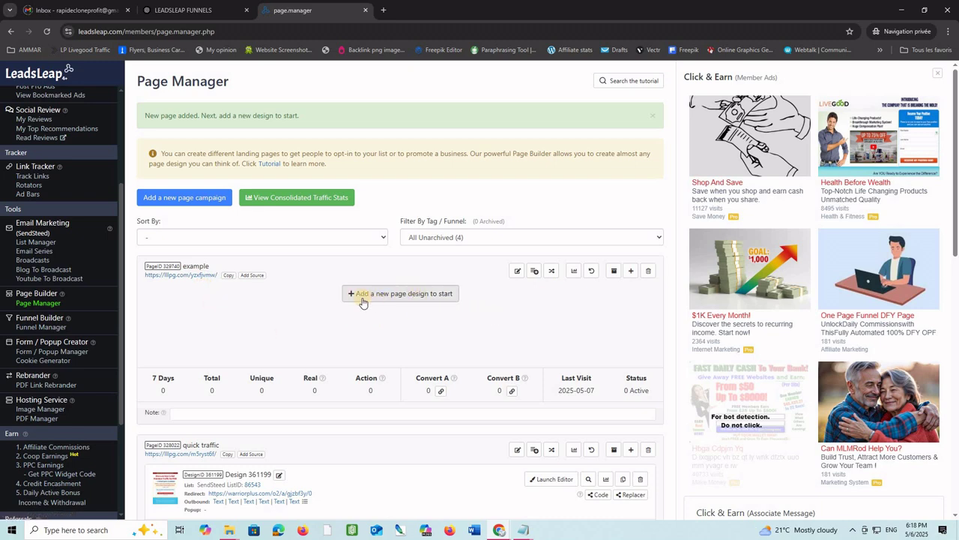
Add a design to the example page by importing it with the copied share code
left_click(408, 294)
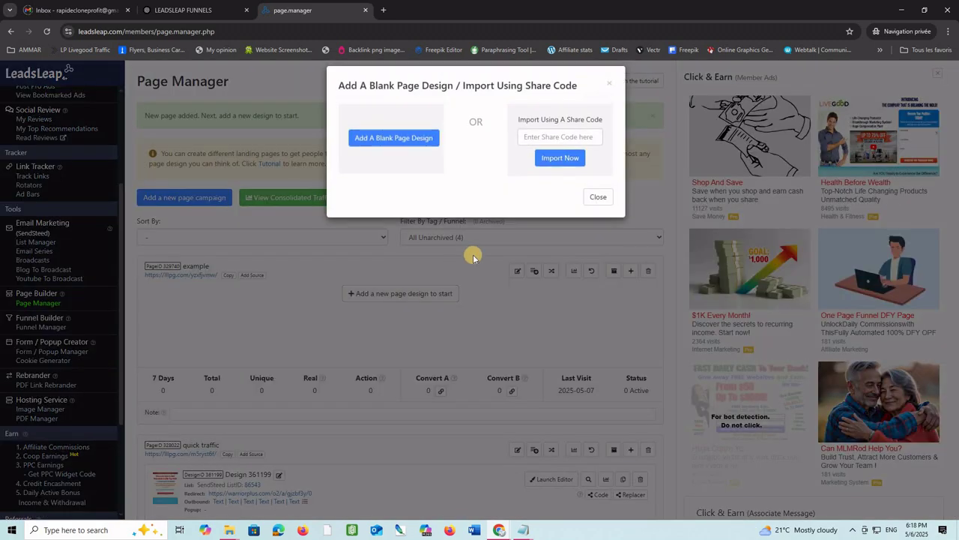
right_click(533, 142)
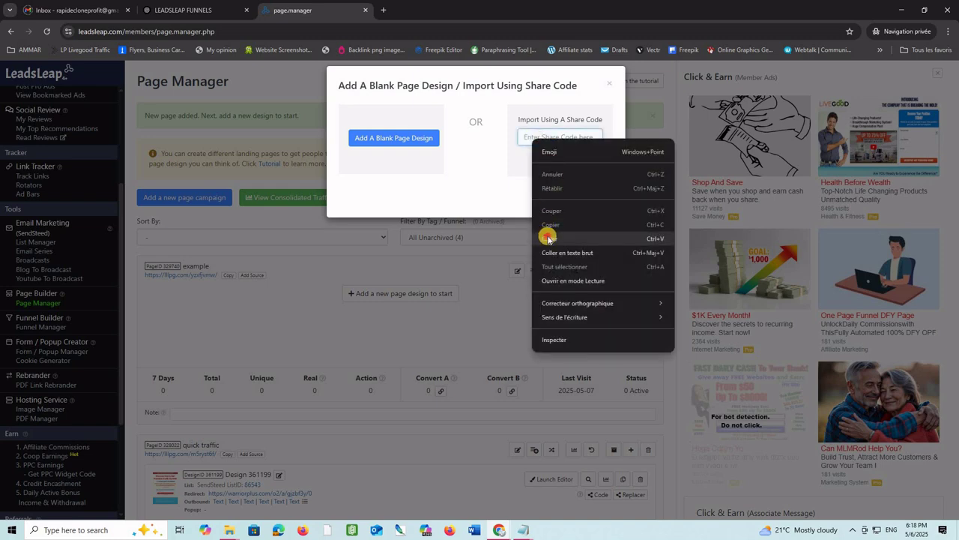
left_click(548, 234)
left_click(568, 161)
Preview the example page through its public link and return to the Page Manager
scroll(568, 161, "down", 2)
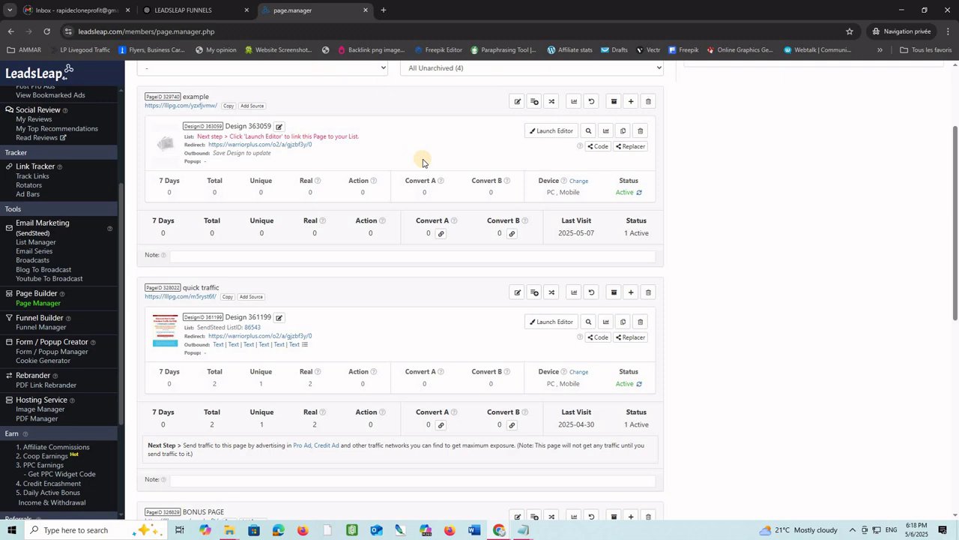
scroll(203, 214, "up", 2)
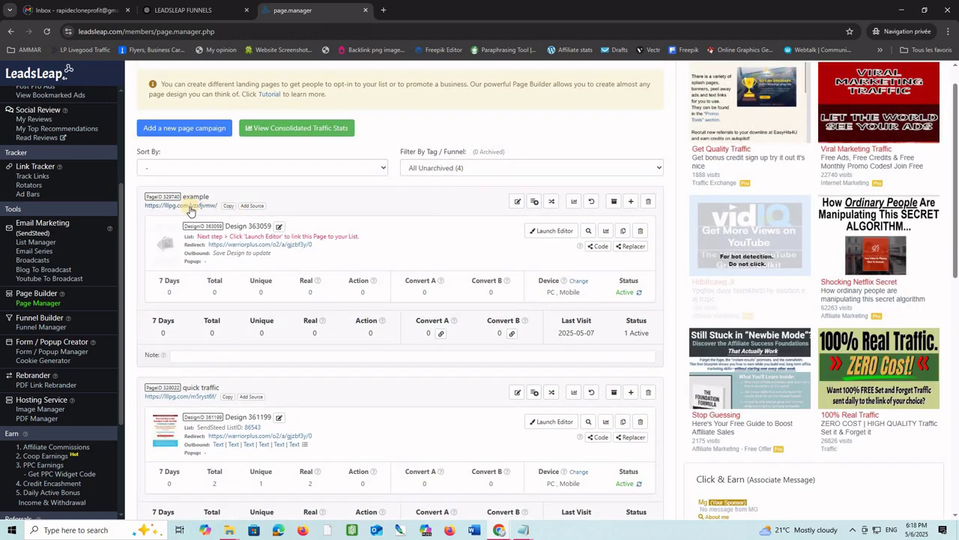
left_click(197, 207)
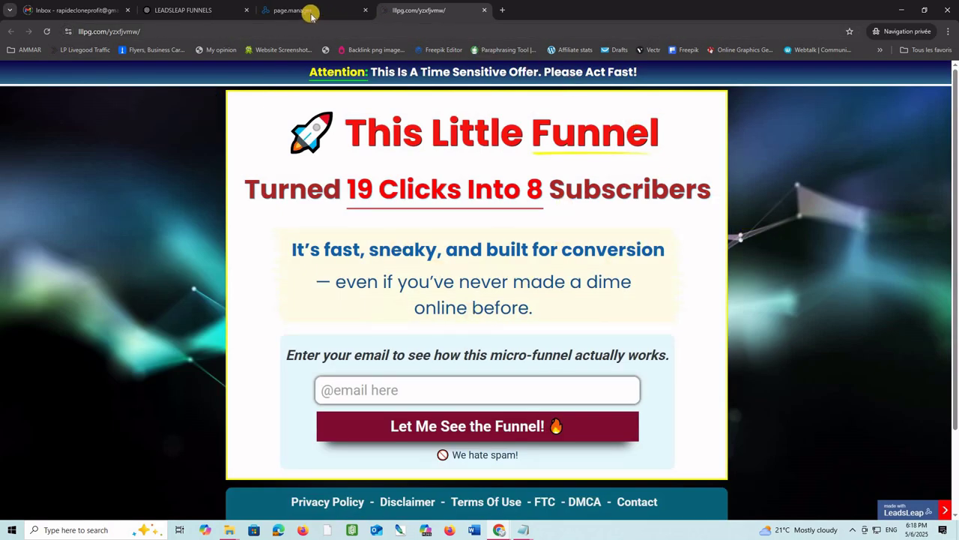
left_click(339, 14)
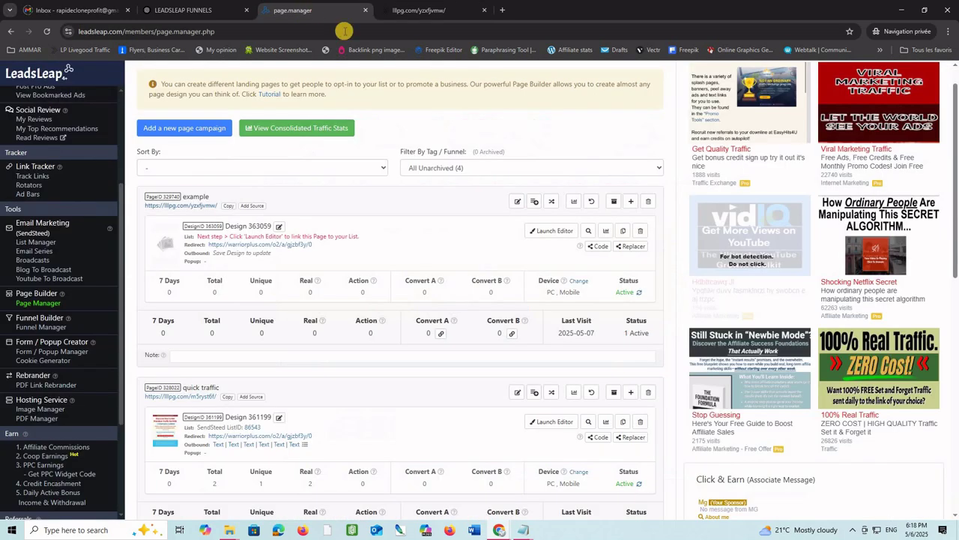
Launch the editor for the example page's design, select the "This Little Funnel" headline and save the design
left_click(541, 233)
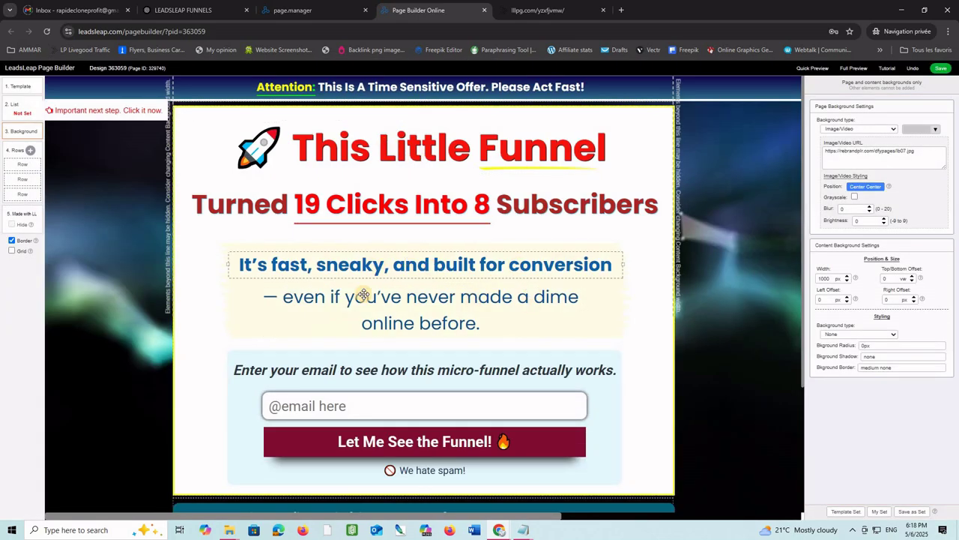
left_click(413, 154)
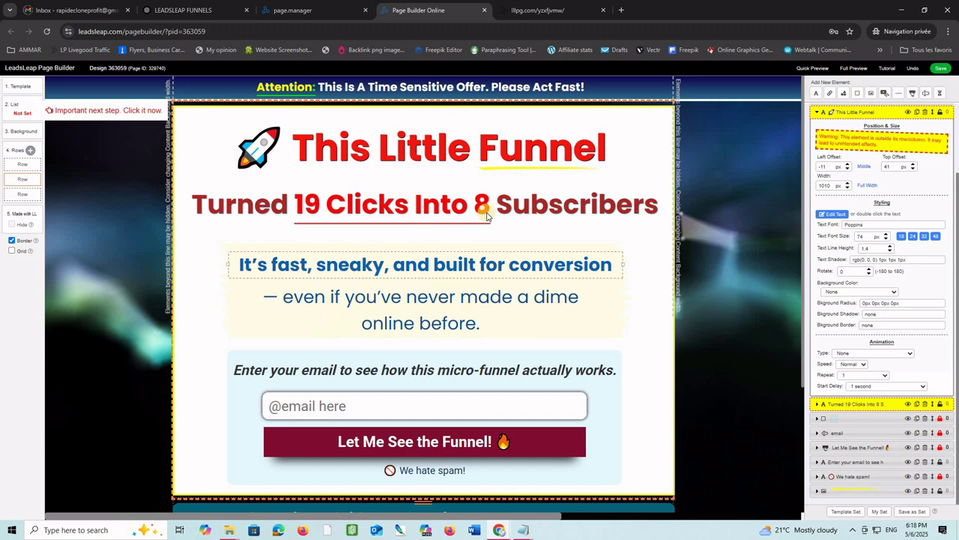
left_click(942, 69)
Link the page design to the SendSteed list "3 FOR SUCCESS"
left_click(19, 113)
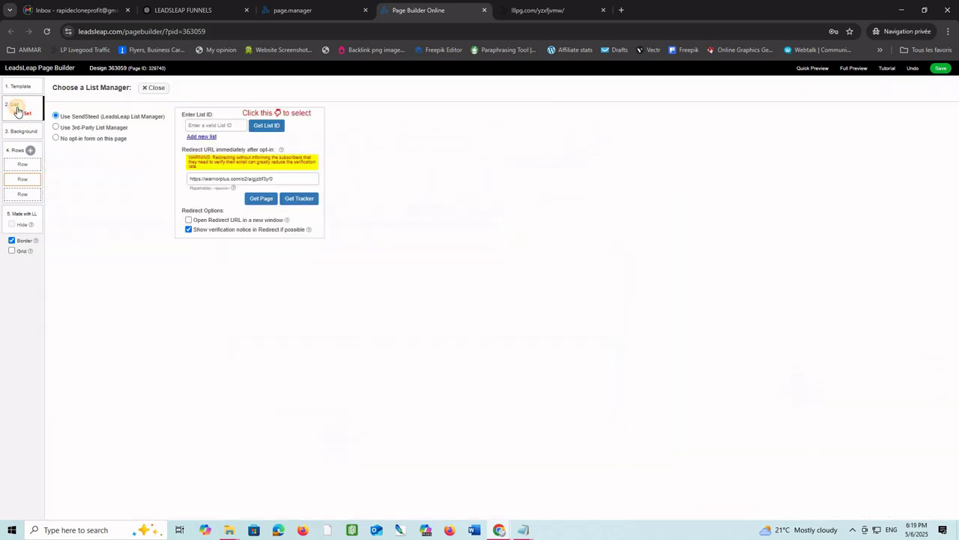
left_click(260, 127)
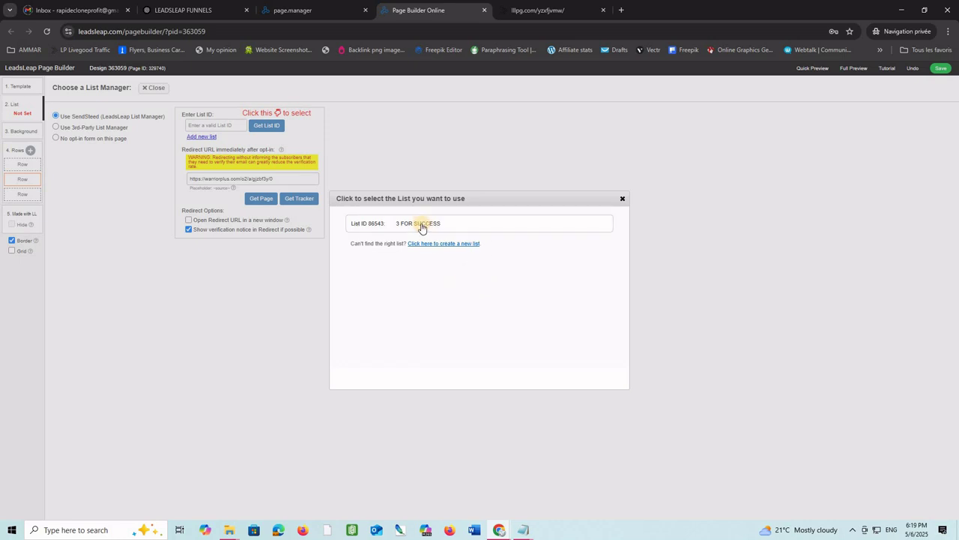
left_click(422, 223)
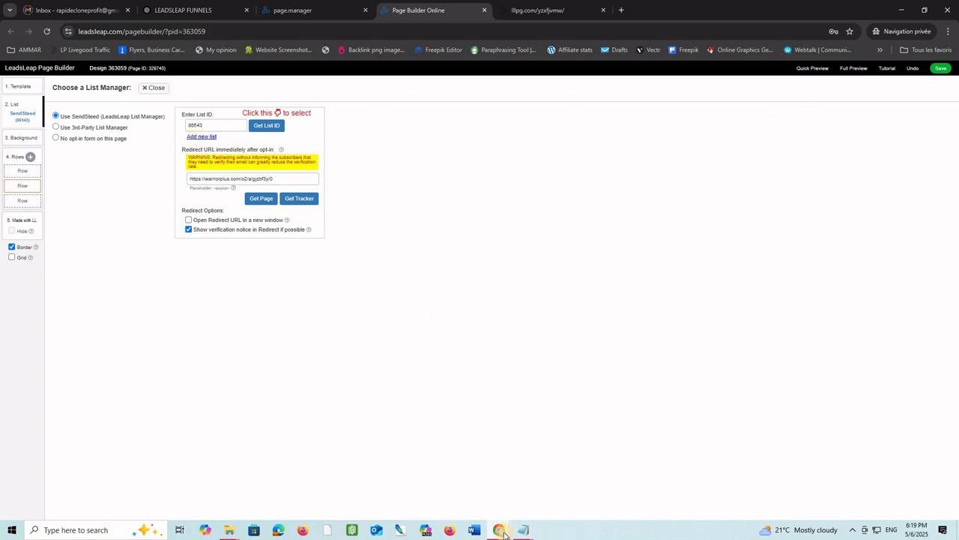
Switch to WarriorPlus to examine the Instant List Builder Toolkit's product prices, commissions and affiliate link notice, and return to the page builder
mouse_move(504, 534)
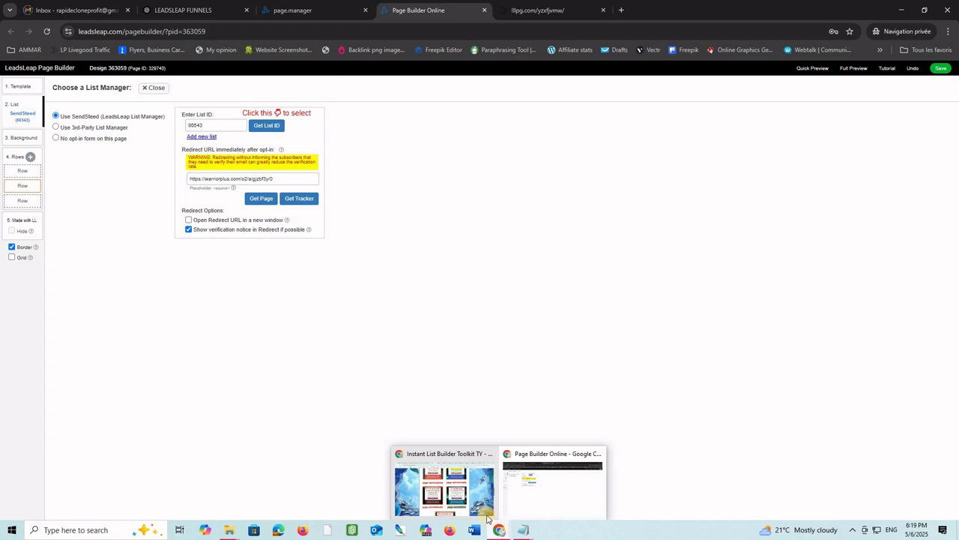
left_click(461, 499)
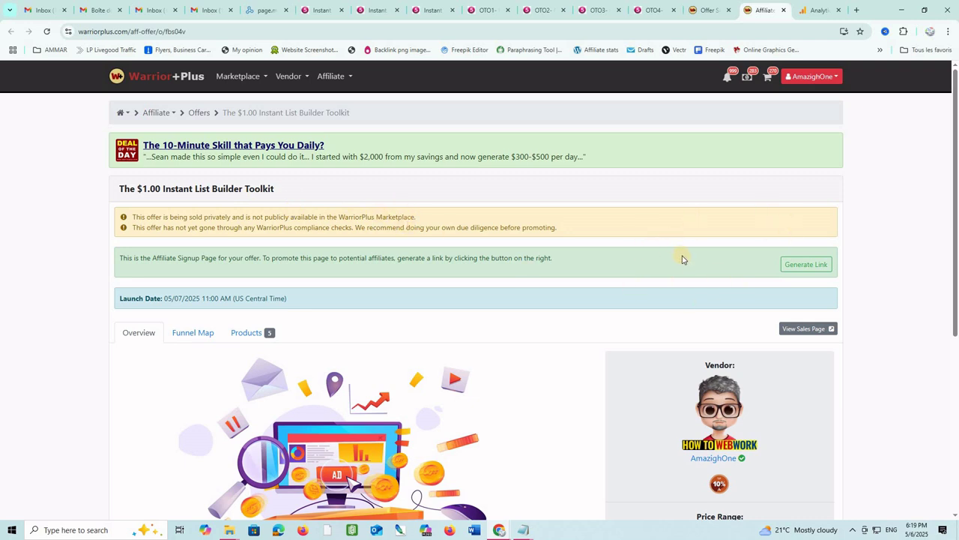
left_click(255, 332)
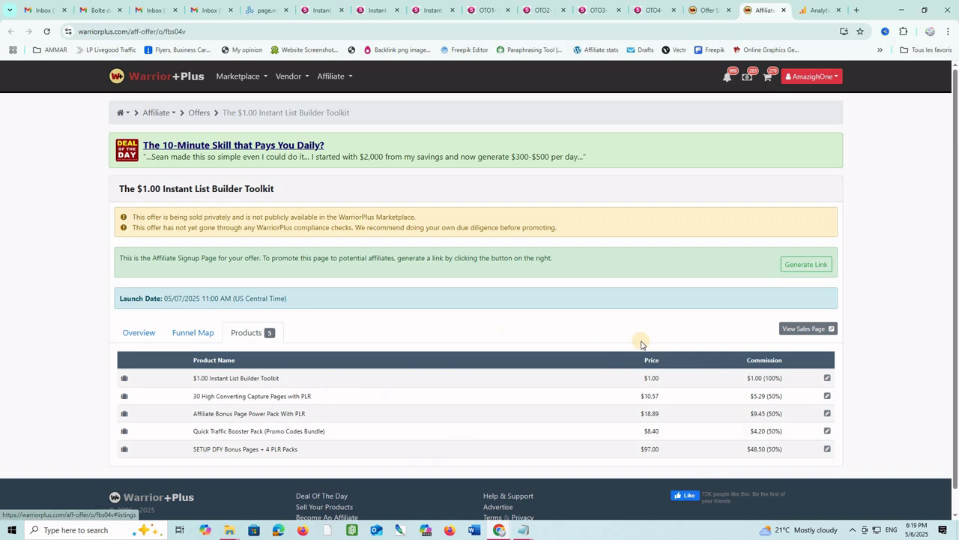
scroll(641, 344, "down", 2)
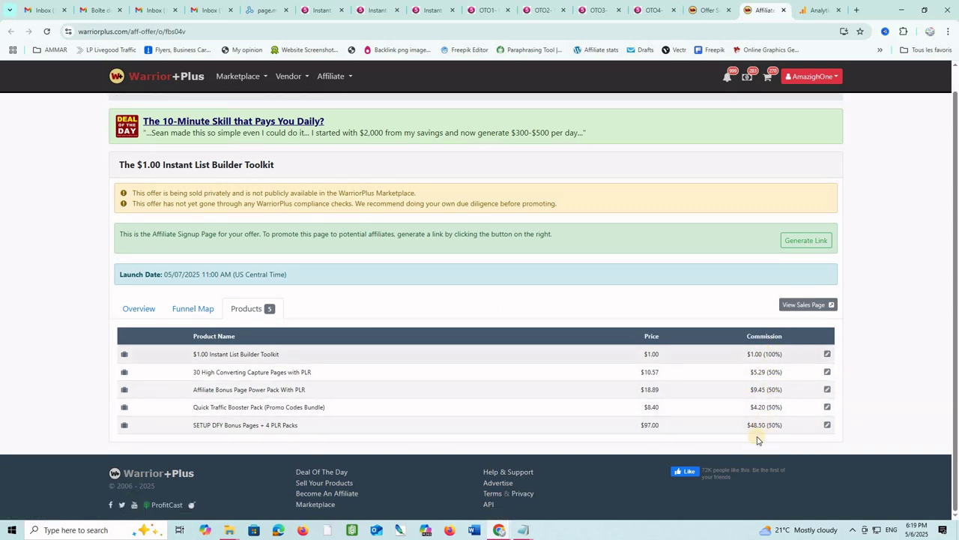
left_click(791, 240)
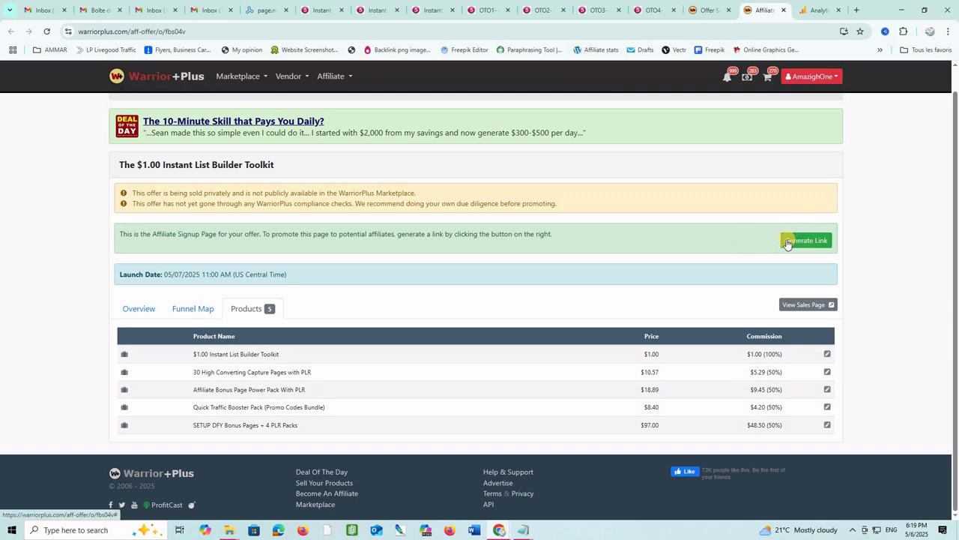
left_click_drag(558, 234, 383, 234)
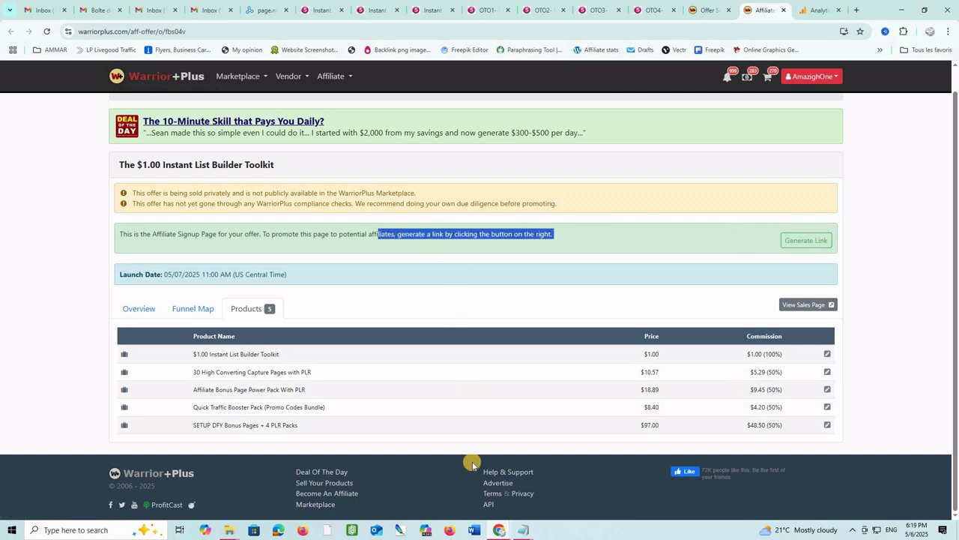
left_click(499, 529)
left_click(557, 474)
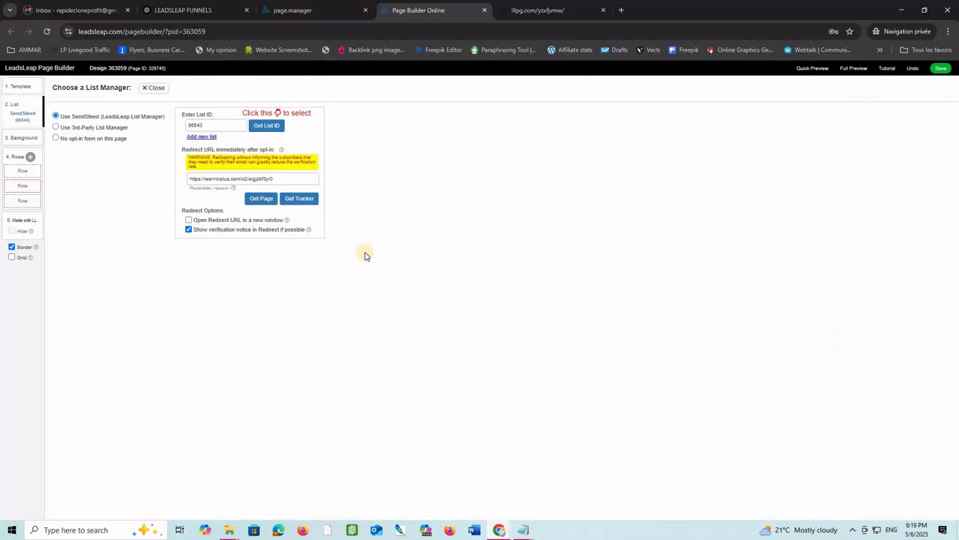
Clear the redirect URL used immediately after opt-in and switch to the example page's public preview
left_click_drag(292, 179, 189, 181)
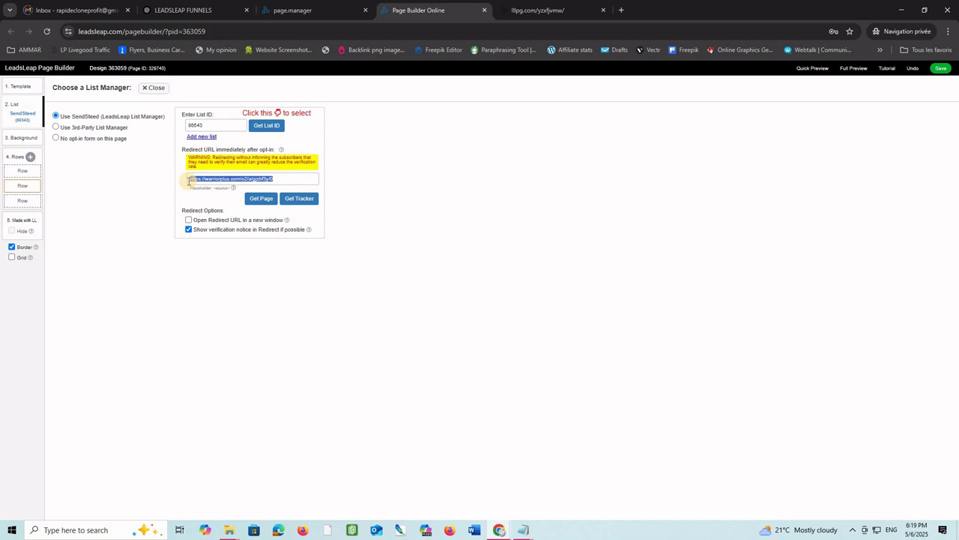
key("BackSpace")
left_click(187, 180)
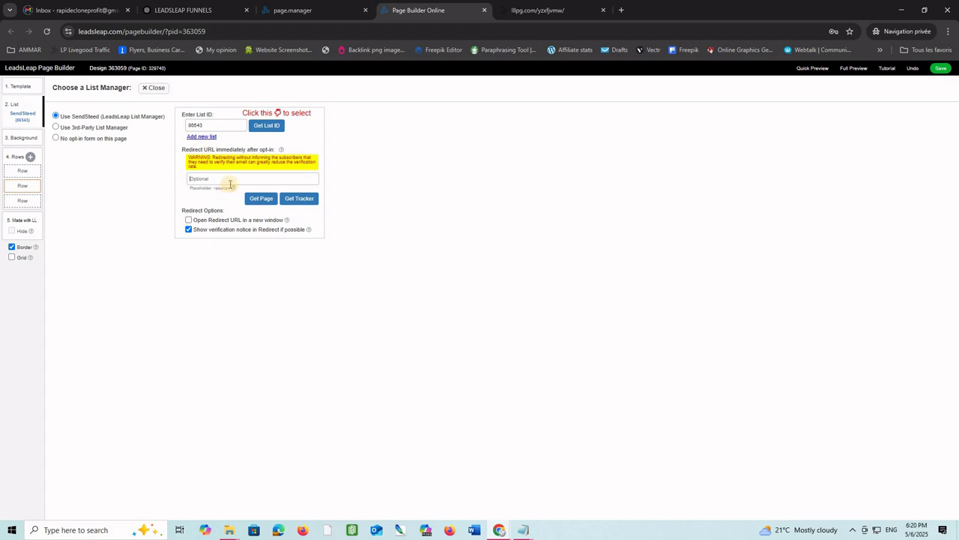
left_click(208, 179)
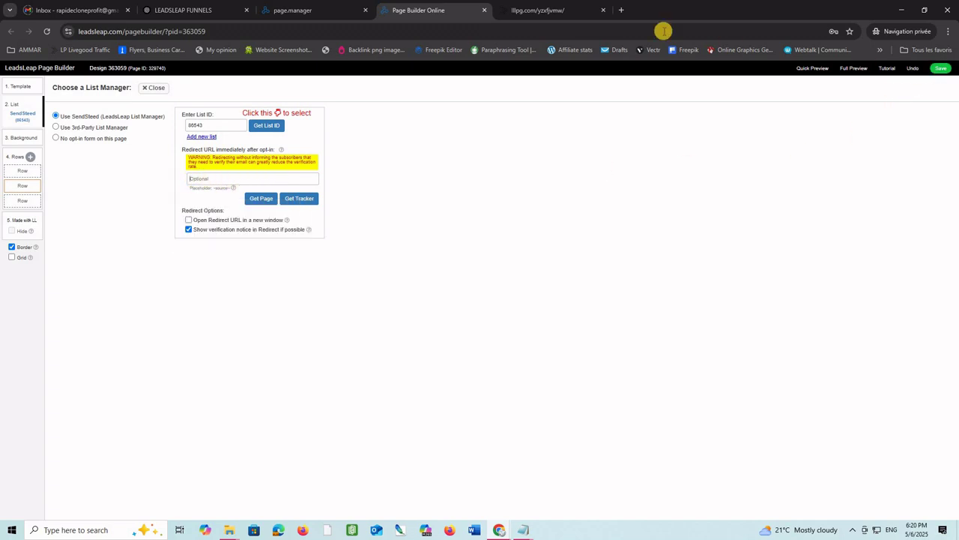
left_click(538, 12)
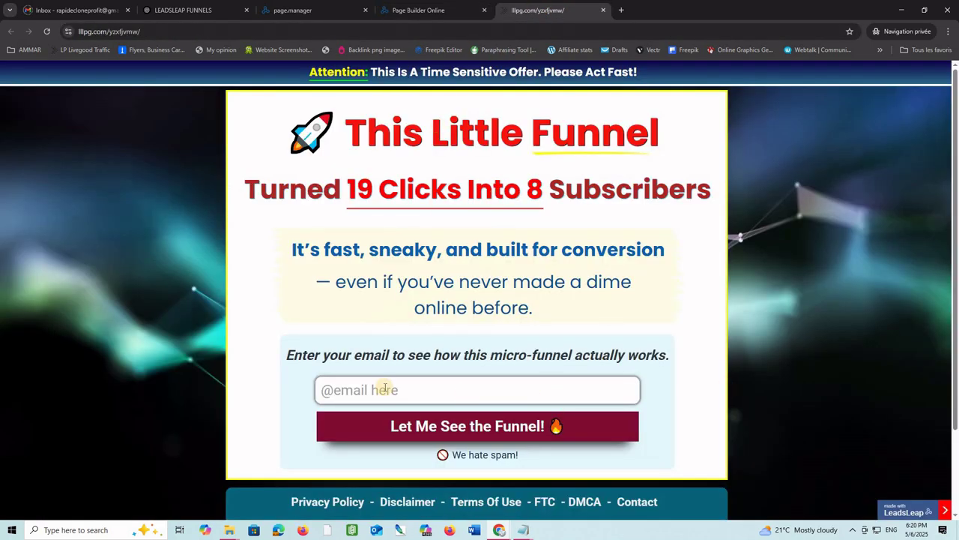